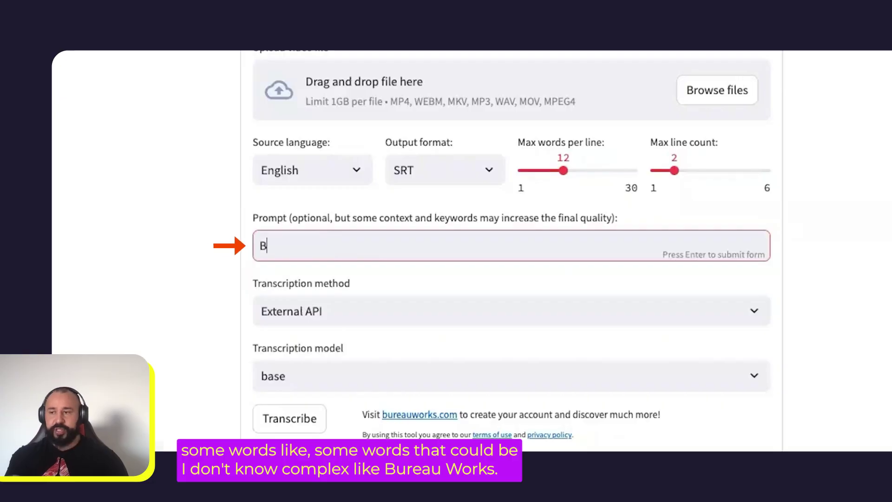
Try the keyword Bureau as the transcription prompt, and try the Python Native method before returning to External API
text(ureau)
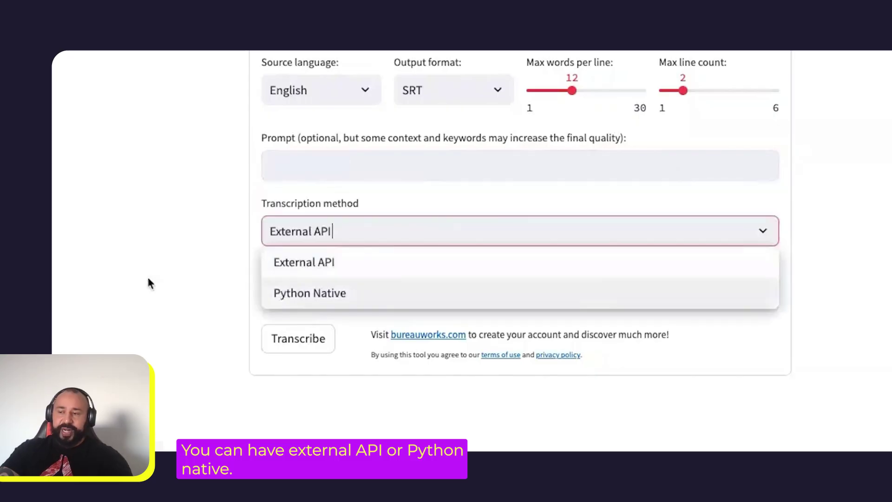
click(371, 229)
click(370, 229)
click(345, 293)
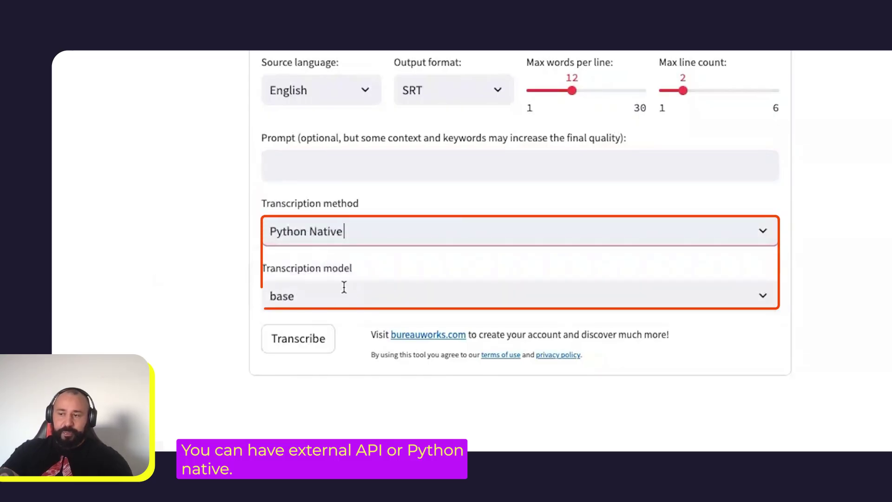
click(372, 234)
click(355, 260)
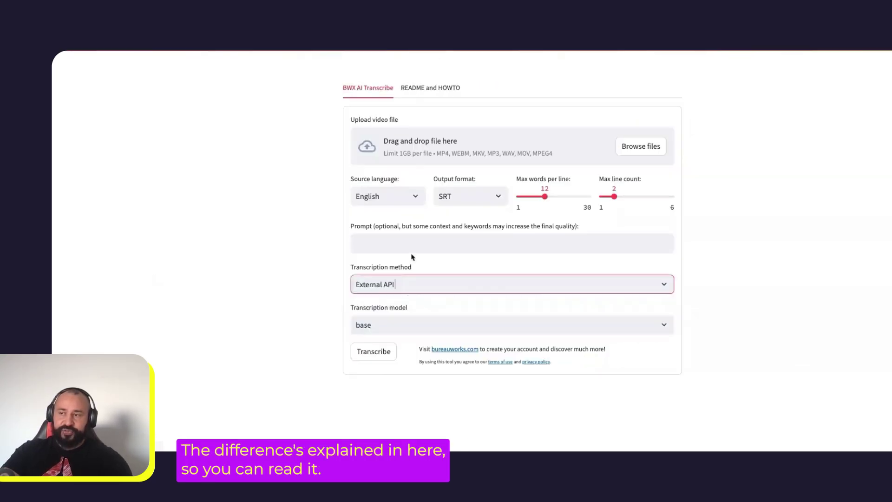
Read the README and HOWTO explanation of the transcription methods and look through the transcription model options
click(431, 91)
scroll(517, 248, down, 4)
drag(363, 159, 524, 203)
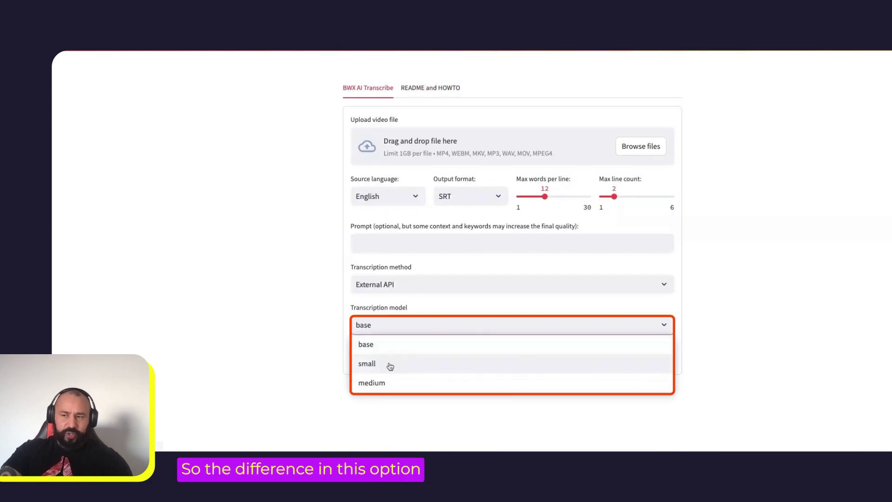
click(279, 362)
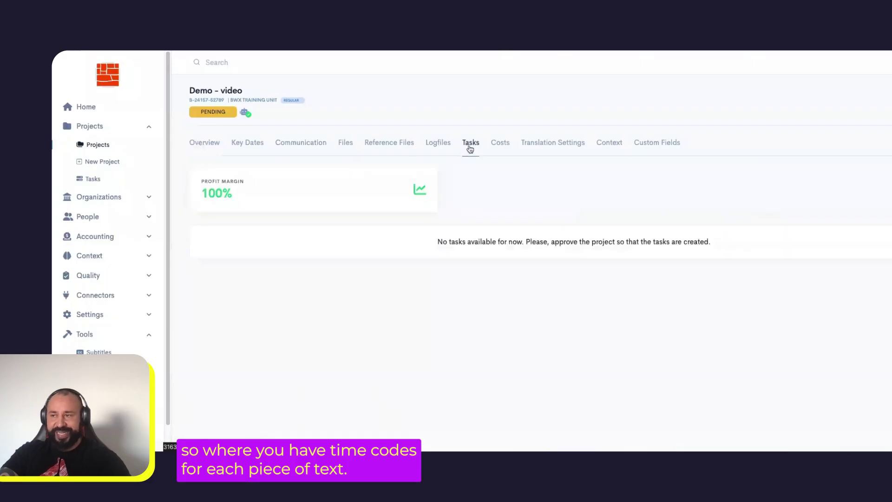
Start a new project with House of the Dragon _ Official Trailer.srt from the Video folder in the Demo sample documents
click(375, 148)
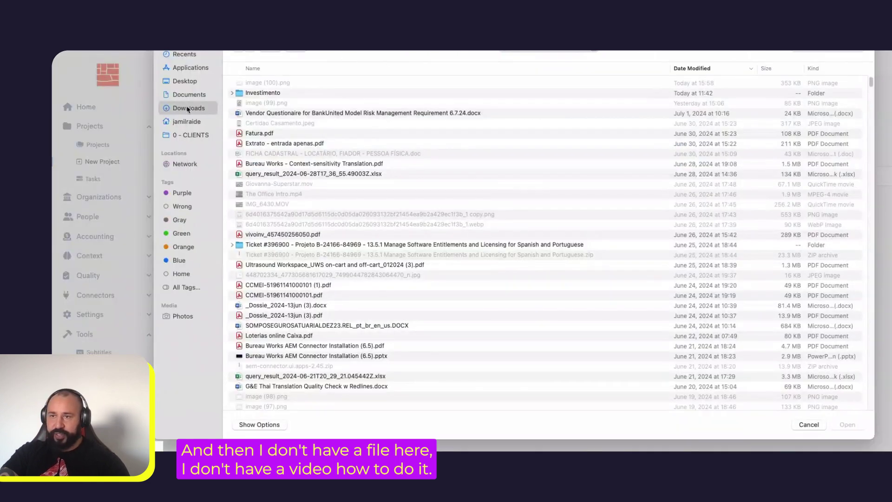
click(194, 95)
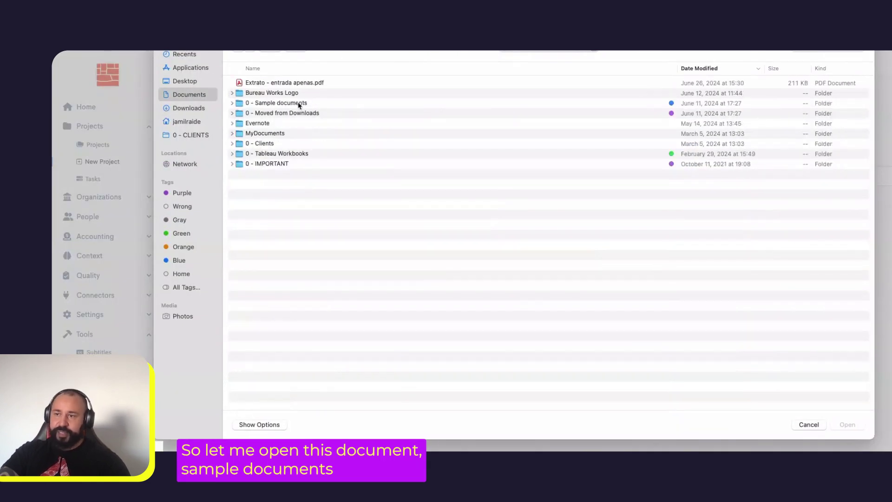
double_click(299, 104)
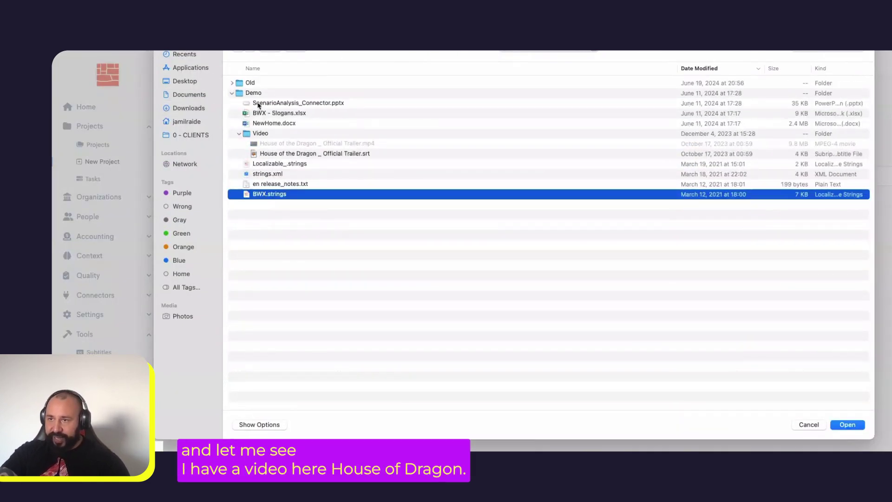
double_click(328, 151)
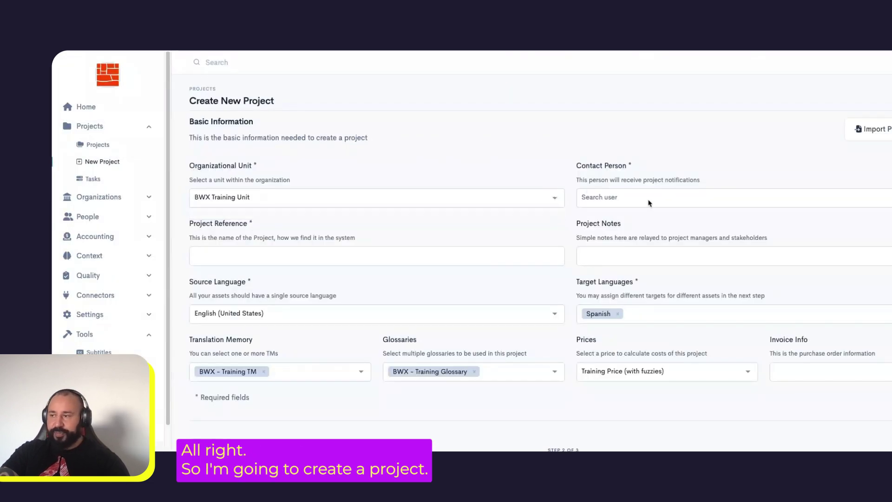
Set the training account admin as contact person, enter Demo Video as the project reference, and create the project
click(649, 203)
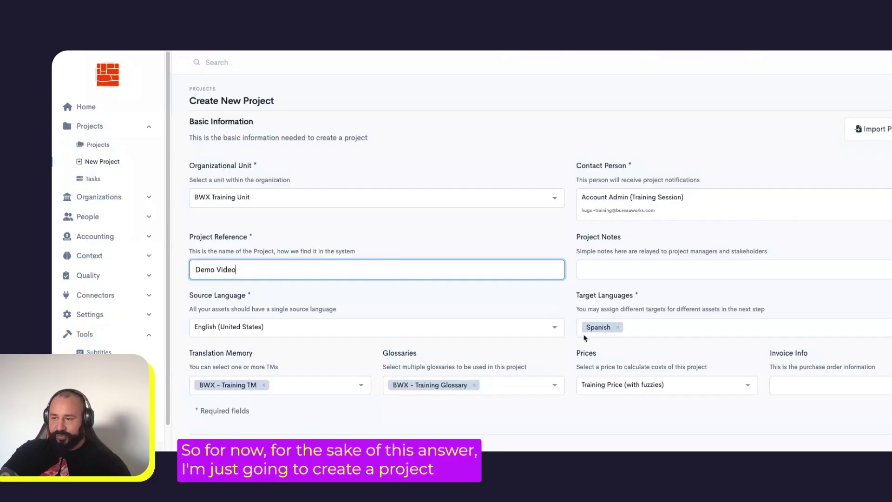
scroll(585, 337, down, 1)
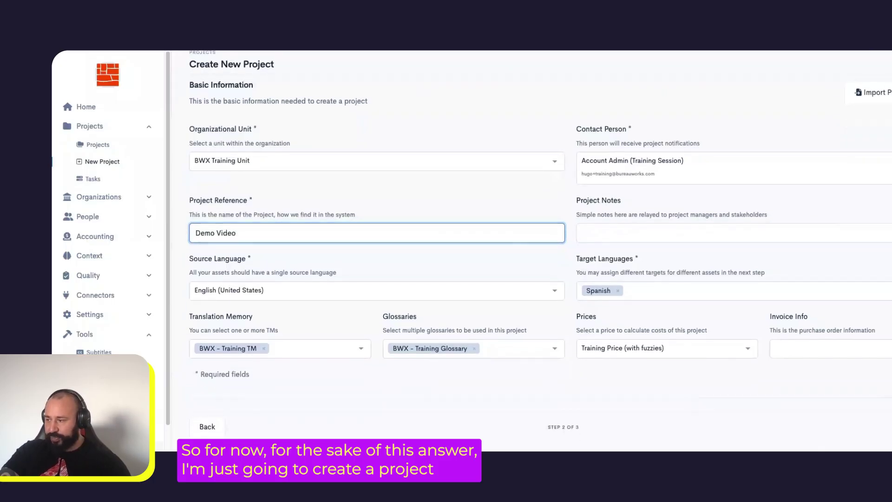
key(Return)
click(692, 196)
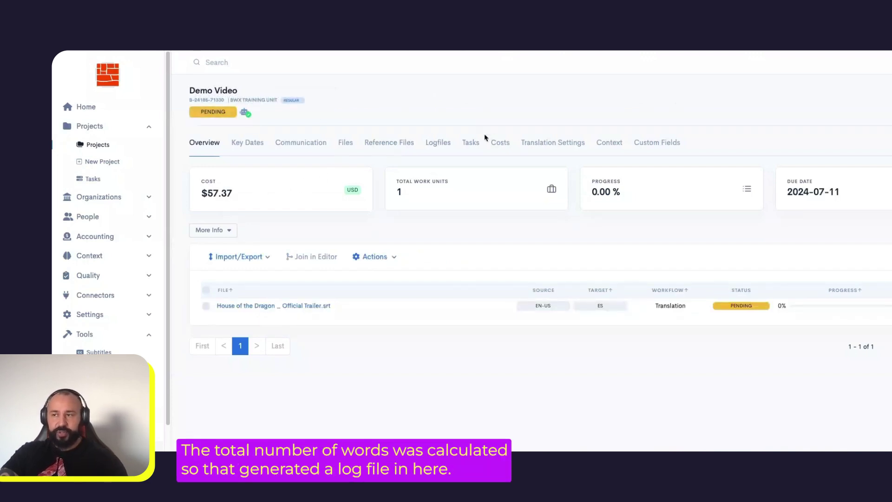
Review the Demo Video project's pre-analysis logfile summary and its cost breakdown
click(447, 143)
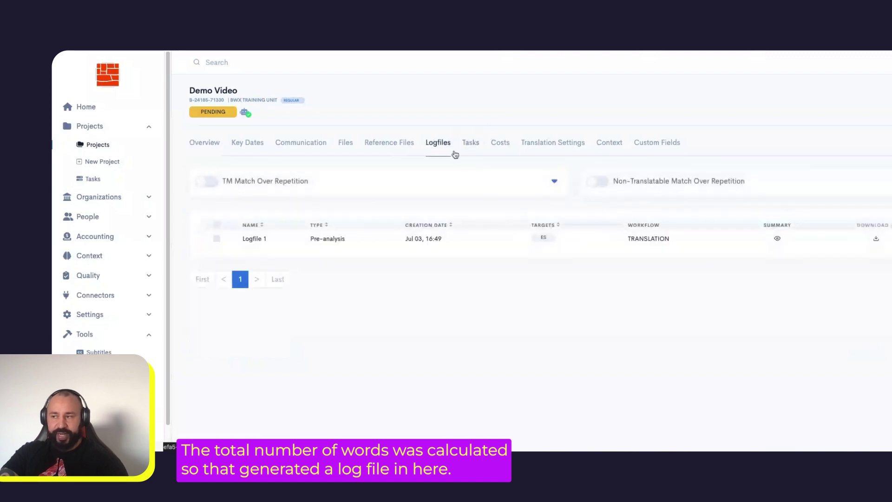
click(777, 239)
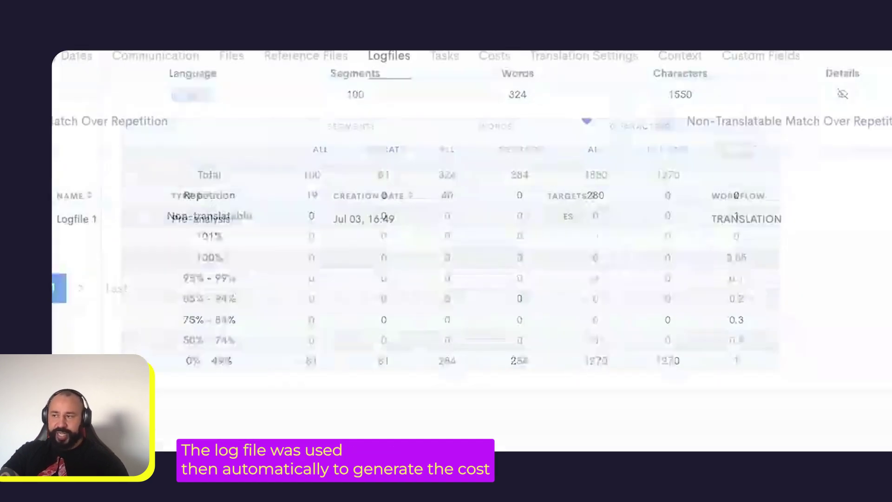
click(495, 55)
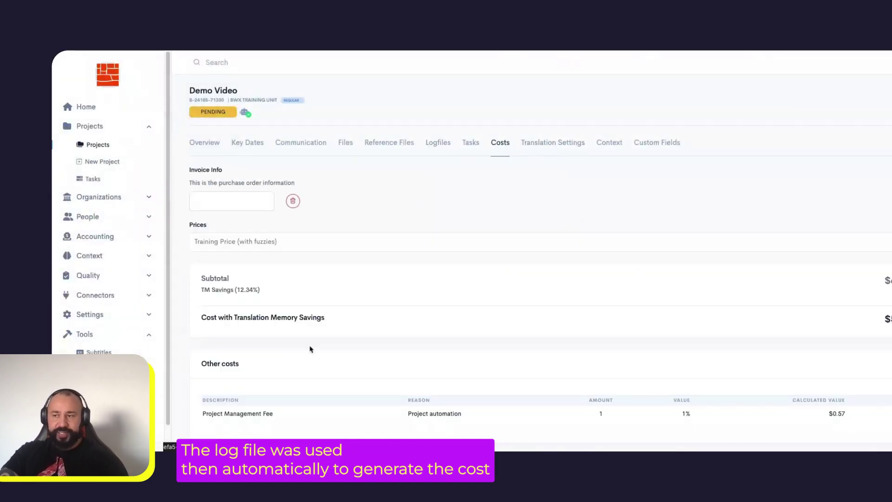
scroll(394, 327, down, 1)
drag(277, 229, 196, 235)
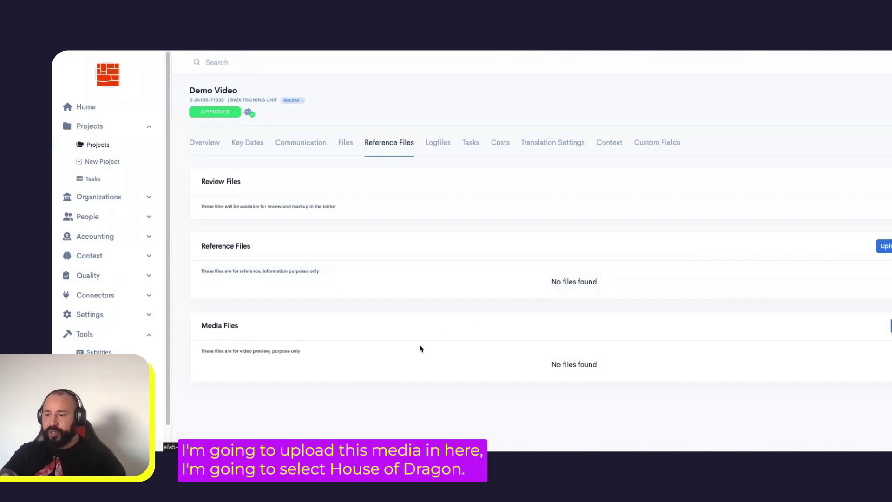
Upload House of the Dragon _ Official Trailer.mp4 as preview media associated with the project's SRT file
click(823, 287)
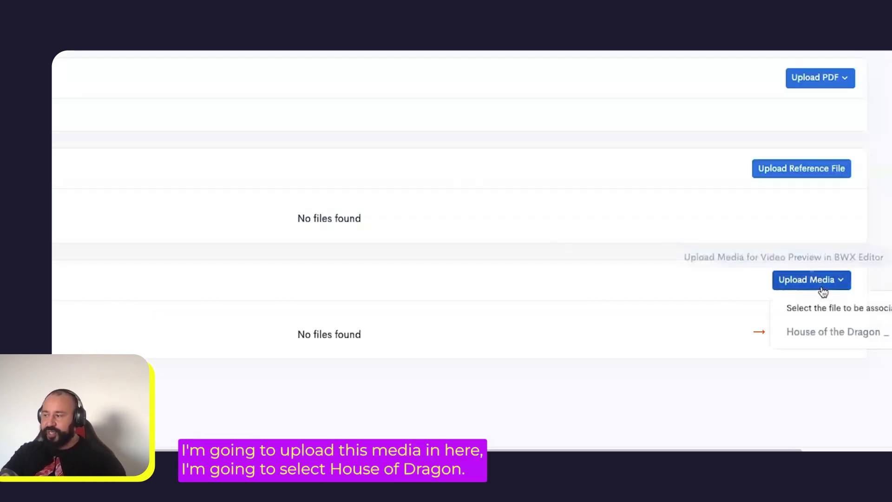
click(826, 333)
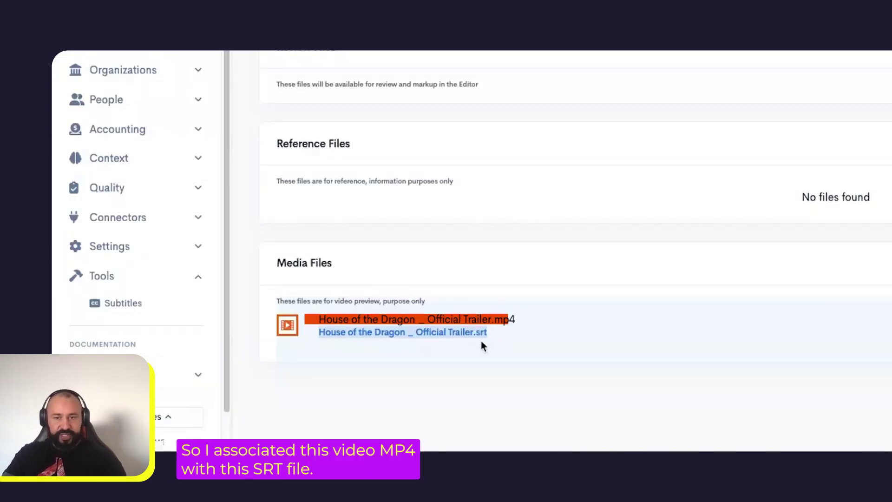
Open the project's SRT file in the translation editor and examine the time codes in its plain text preview
click(215, 144)
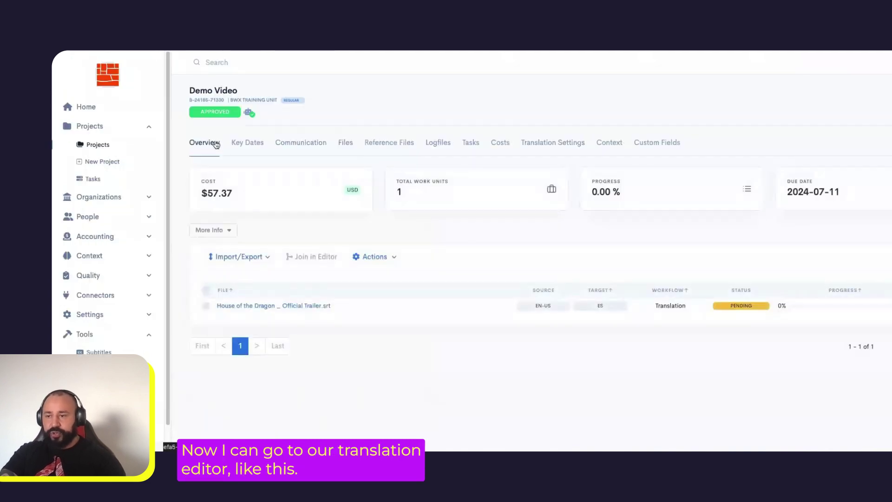
click(280, 311)
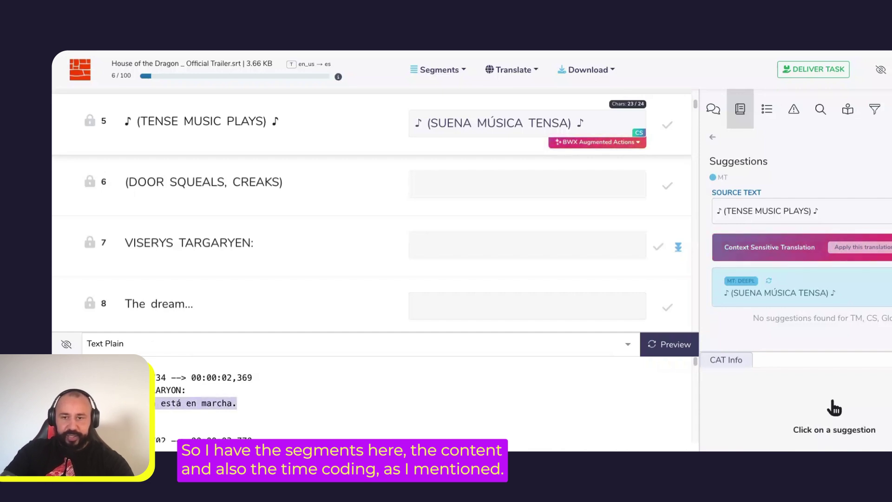
click(256, 377)
scroll(371, 400, down, 5)
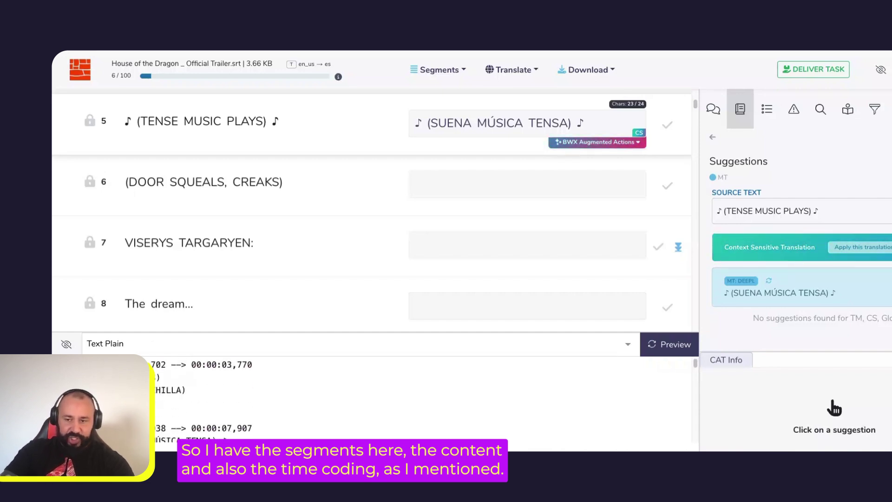
Switch the editor's preview from plain text to video and load the trailer with its translated subtitles
click(107, 344)
click(93, 380)
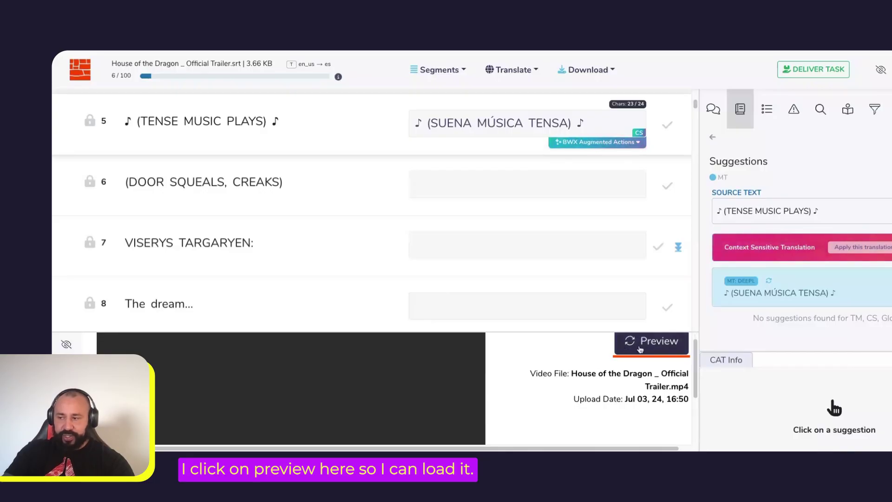
click(640, 349)
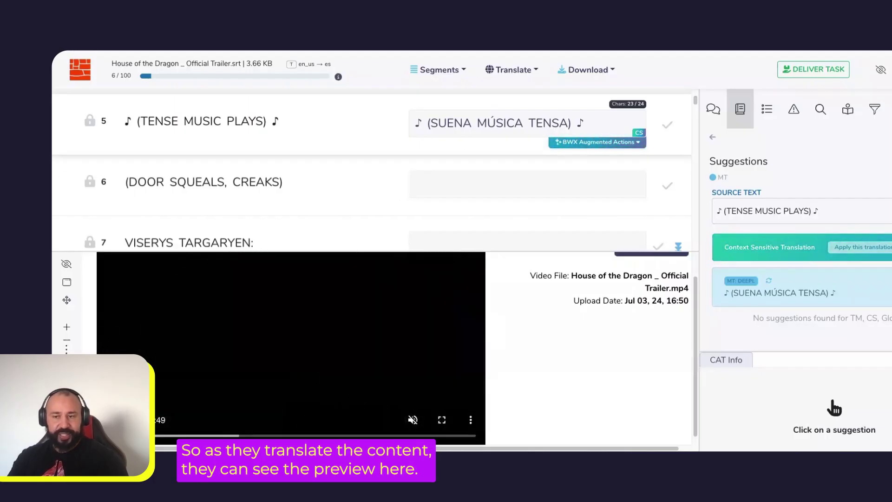
Go through the first translated segments and check how each subtitle appears on its frame in the video preview
scroll(552, 172, up, 5)
click(544, 117)
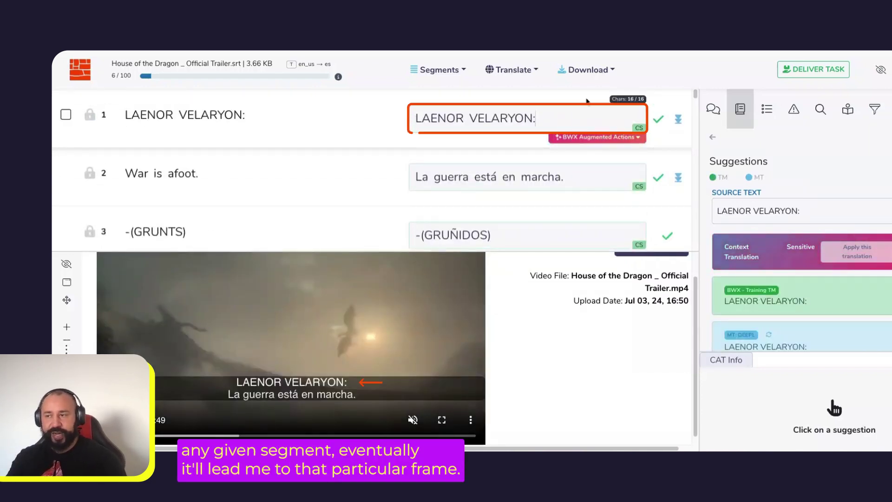
click(563, 178)
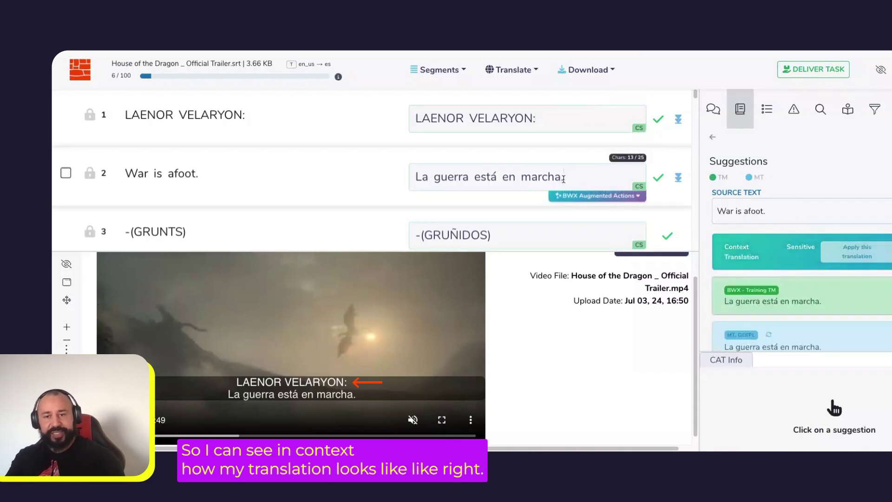
scroll(526, 190, down, 1)
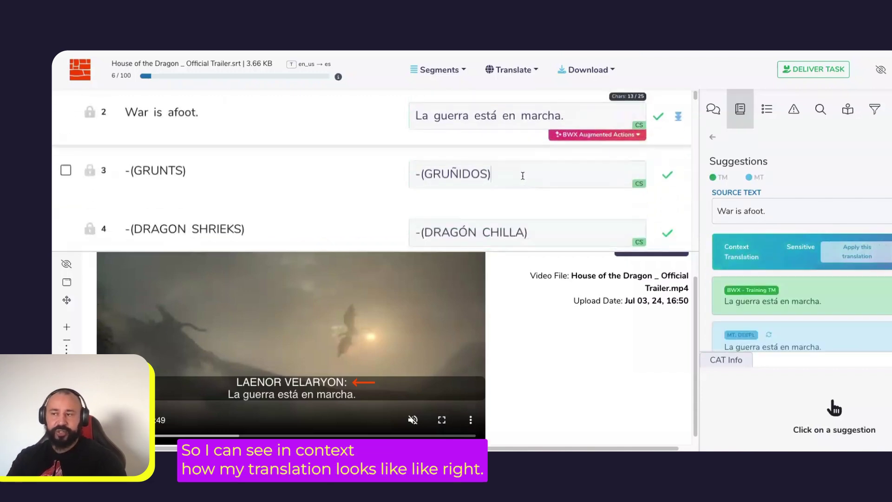
scroll(511, 200, down, 2)
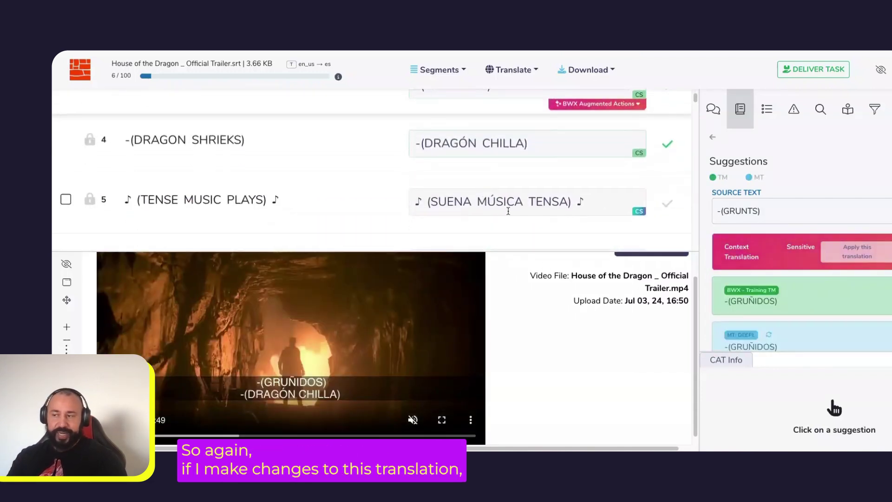
scroll(557, 196, down, 1)
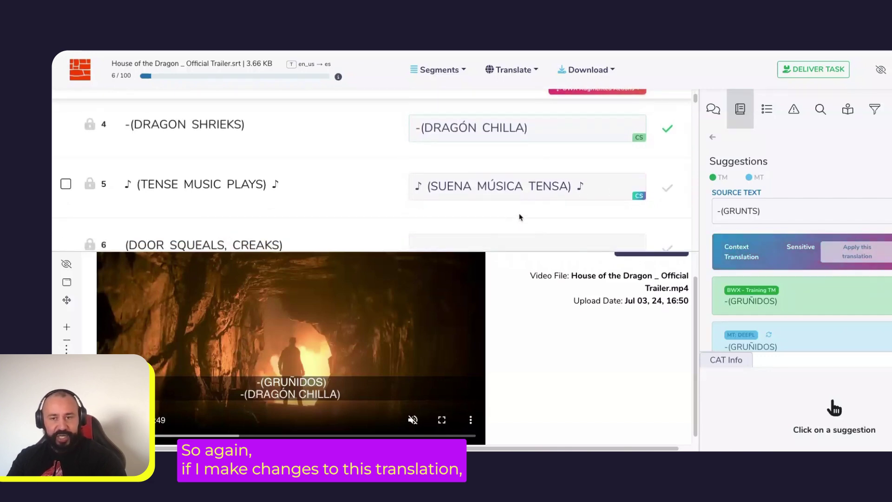
scroll(549, 191, up, 1)
scroll(500, 334, up, 1)
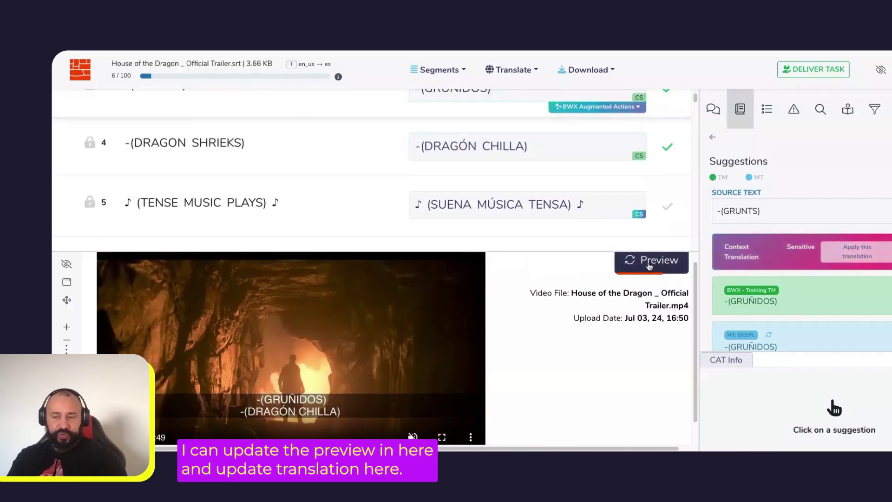